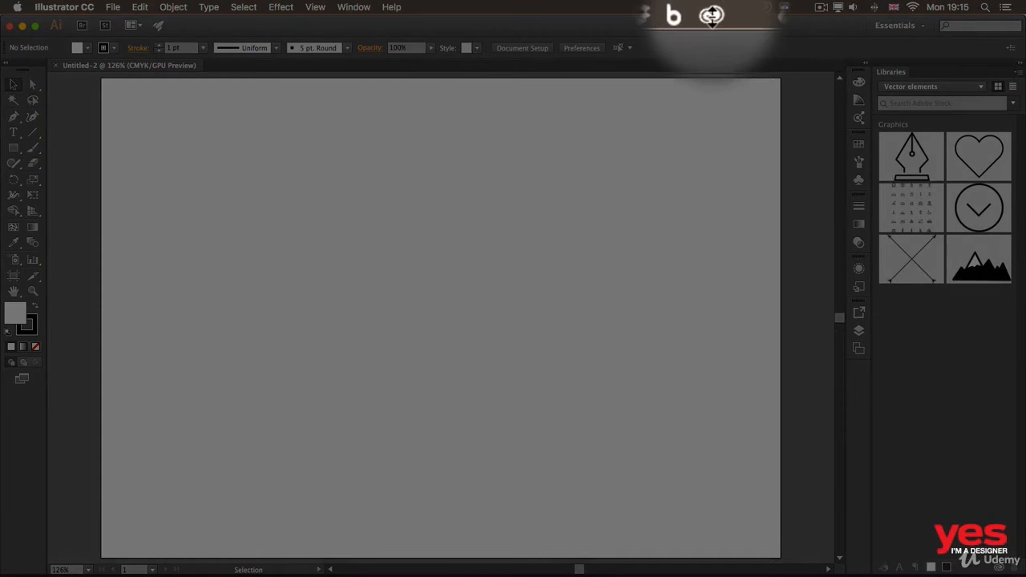
Step: In the Creative Cloud app, browse the market's pen assets and add the round purple Pen icon to the Vector elements library
{"action": "left_click", "coordinate": [712, 16]}
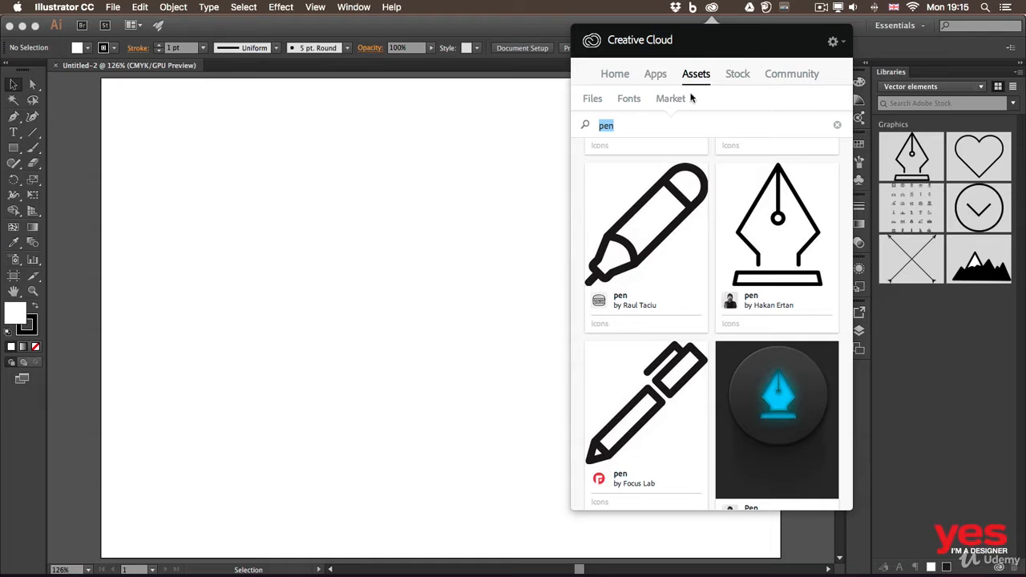
{"action": "scroll", "coordinate": [724, 206], "scroll_direction": "up", "scroll_amount": 5}
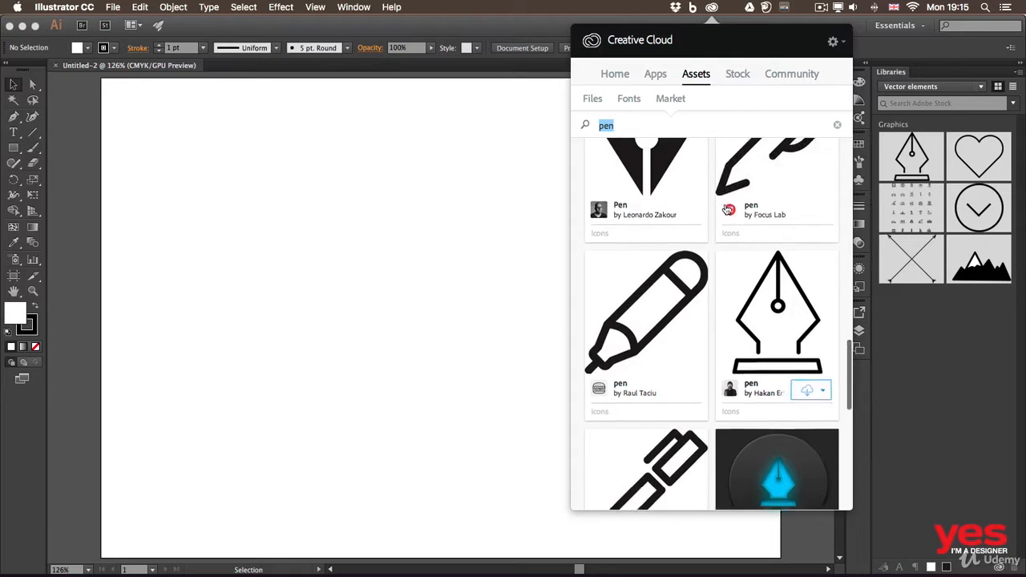
{"action": "scroll", "coordinate": [726, 210], "scroll_direction": "up", "scroll_amount": 2}
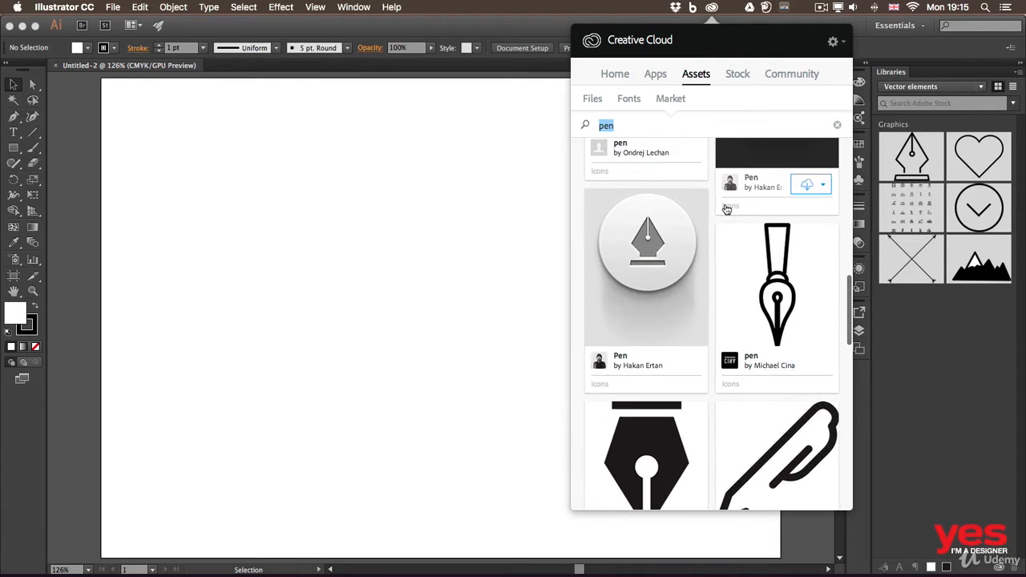
{"action": "scroll", "coordinate": [726, 210], "scroll_direction": "down", "scroll_amount": 4}
{"action": "scroll", "coordinate": [726, 210], "scroll_direction": "down", "scroll_amount": 5}
{"action": "scroll", "coordinate": [726, 209], "scroll_direction": "up", "scroll_amount": 3}
{"action": "scroll", "coordinate": [726, 209], "scroll_direction": "down", "scroll_amount": 9}
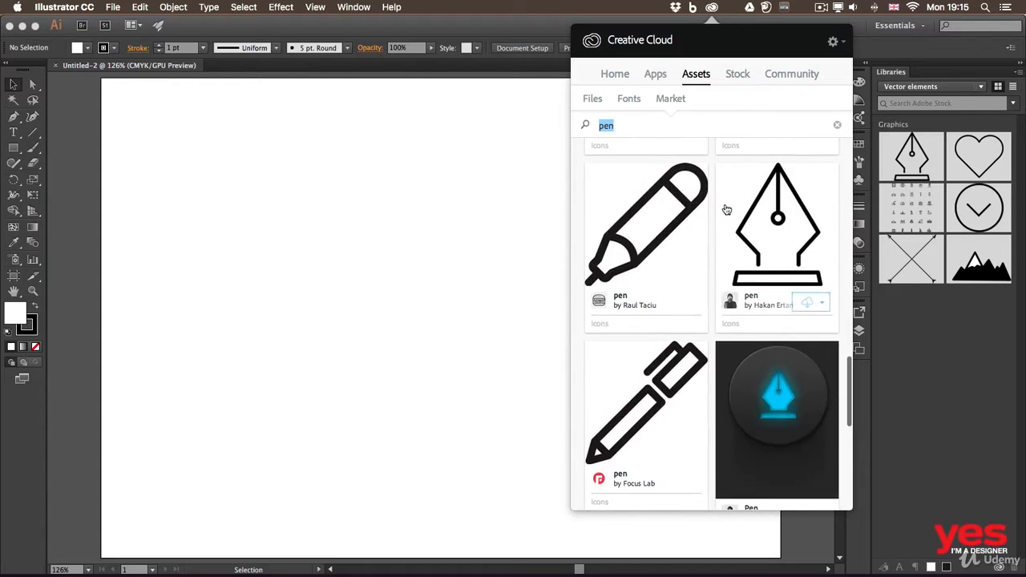
{"action": "scroll", "coordinate": [726, 209], "scroll_direction": "down", "scroll_amount": 5}
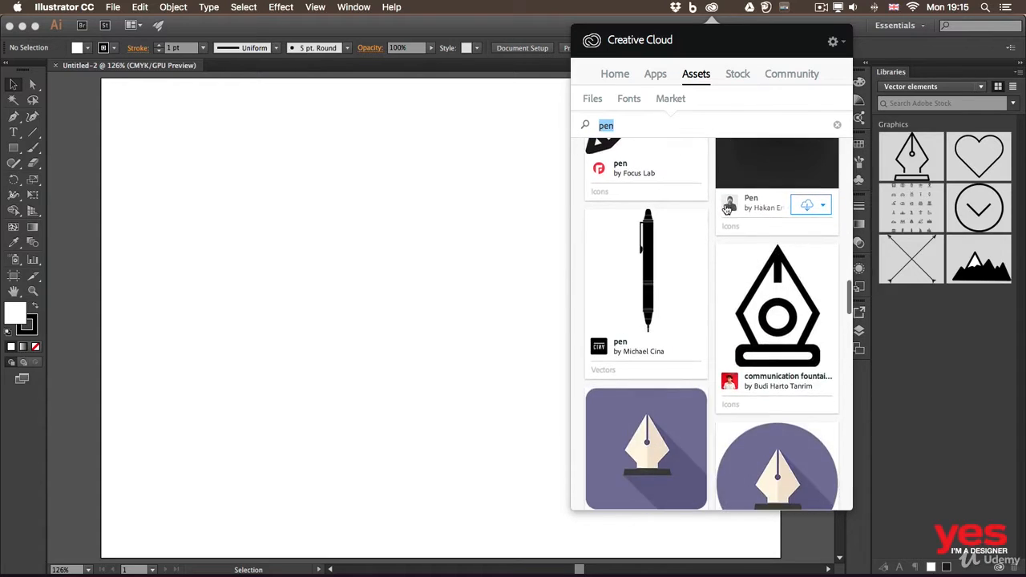
{"action": "scroll", "coordinate": [726, 209], "scroll_direction": "down", "scroll_amount": 7}
{"action": "left_click", "coordinate": [821, 347]}
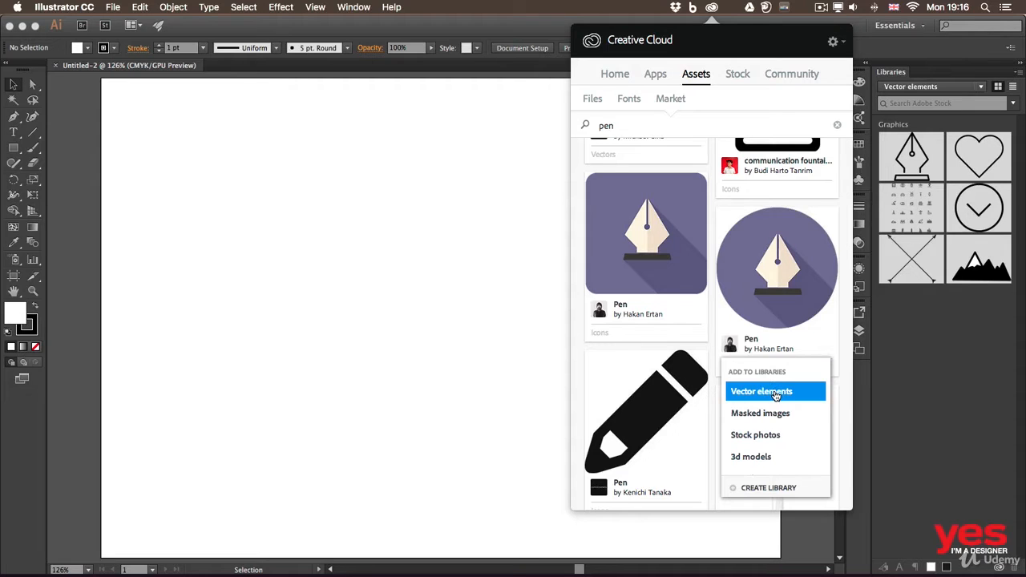
{"action": "left_click", "coordinate": [775, 393]}
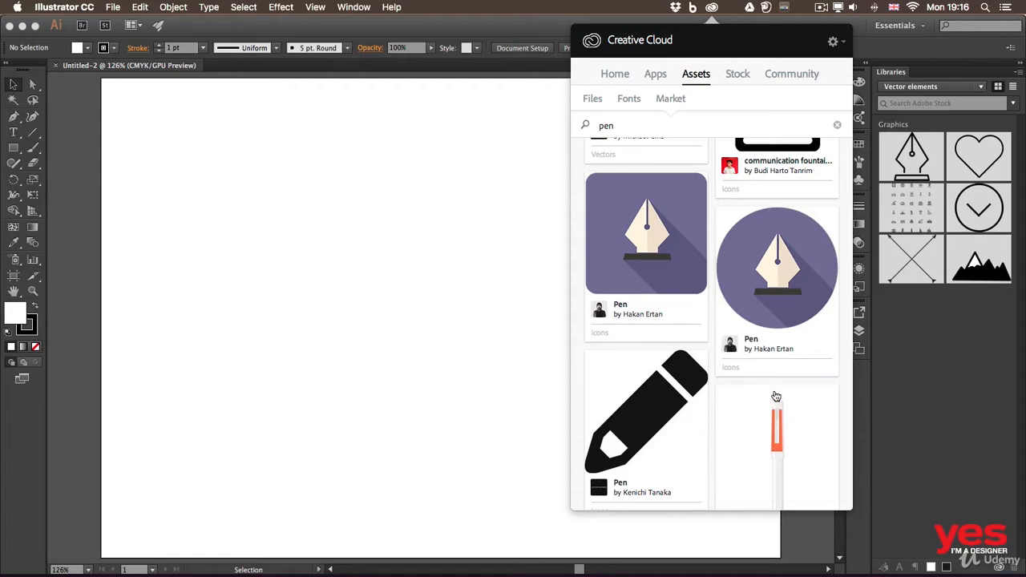
{"action": "left_click", "coordinate": [960, 335]}
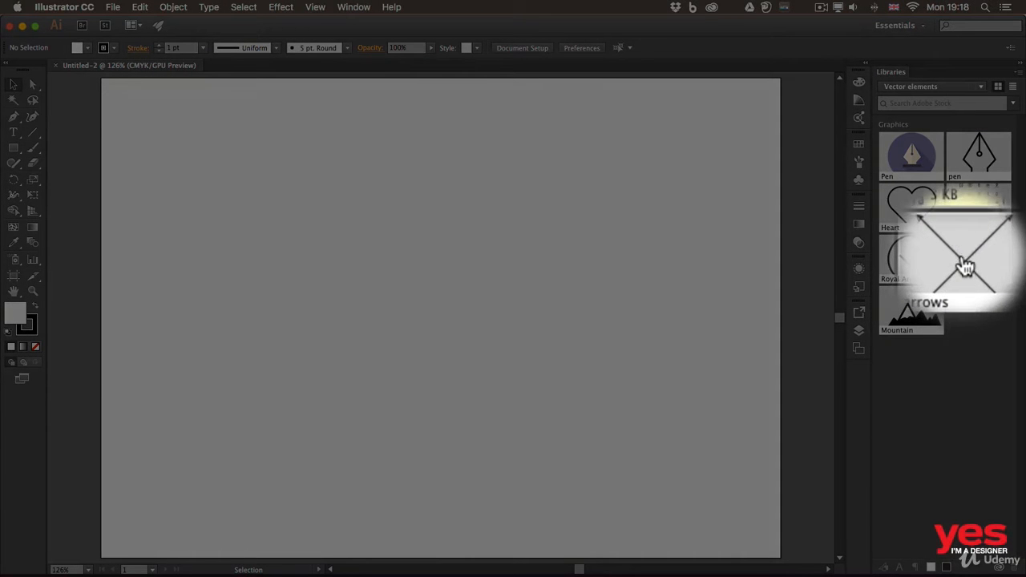
Step: Place the crossed arrows library graphic at the artboard's centre and scale it proportionally to about 112 mm wide
{"action": "left_click_drag", "start_coordinate": [968, 272], "coordinate": [433, 303]}
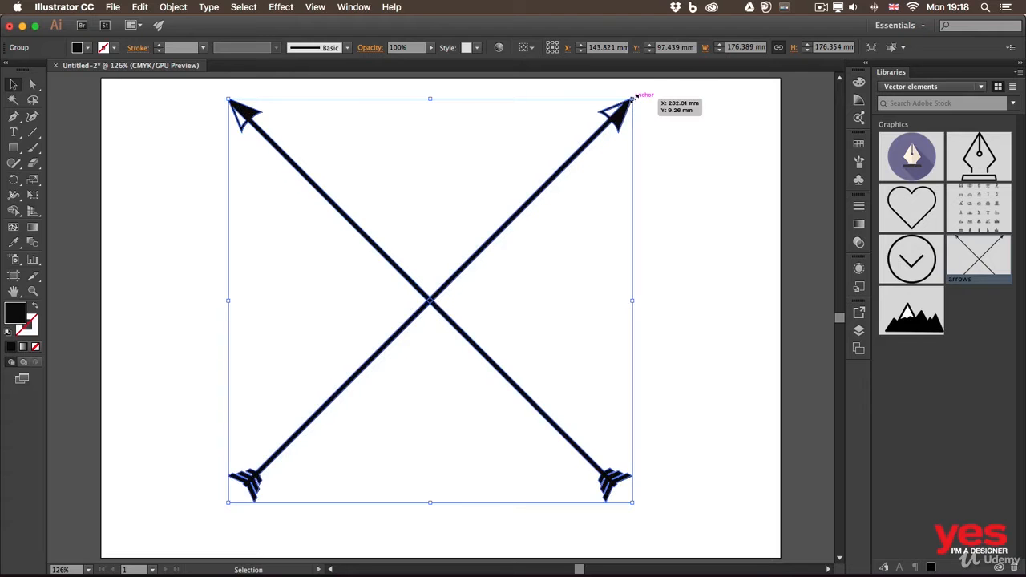
{"action": "left_click_drag", "start_coordinate": [633, 97], "coordinate": [485, 247]}
{"action": "left_click_drag", "start_coordinate": [427, 304], "coordinate": [527, 213]}
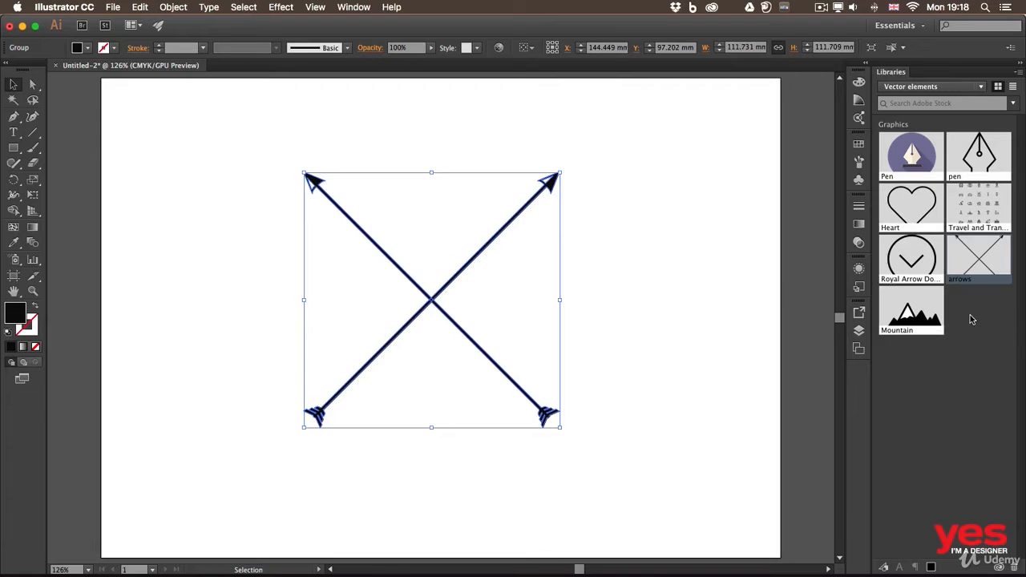
Step: Place the Heart library graphic, scale it to about 52 mm wide and centre it between the upper arms of the arrows
{"action": "left_click_drag", "start_coordinate": [934, 187], "coordinate": [625, 232]}
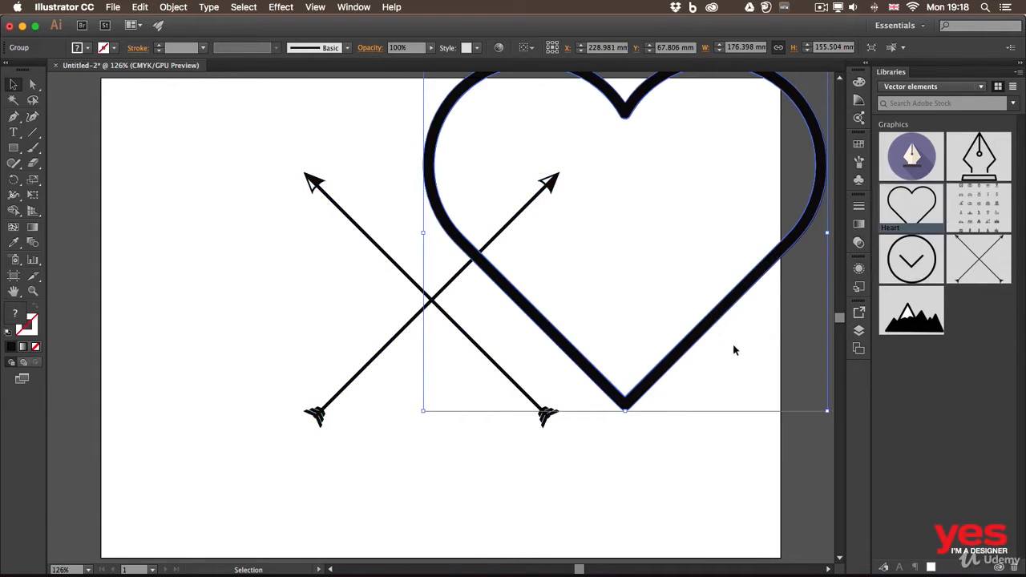
{"action": "left_click_drag", "start_coordinate": [719, 320], "coordinate": [629, 383]}
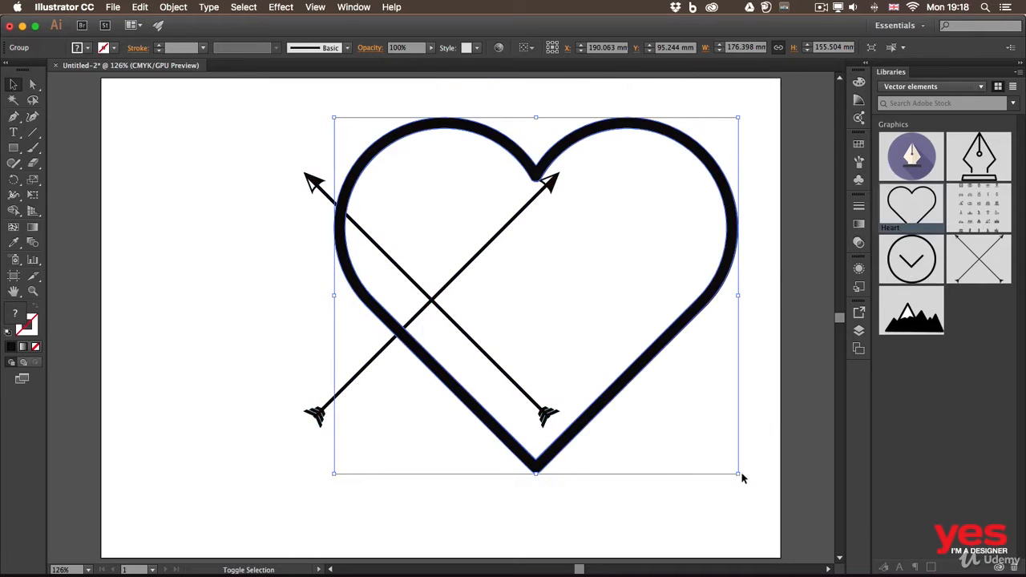
{"action": "left_click_drag", "start_coordinate": [738, 473], "coordinate": [462, 288]}
{"action": "left_click_drag", "start_coordinate": [443, 134], "coordinate": [482, 165]}
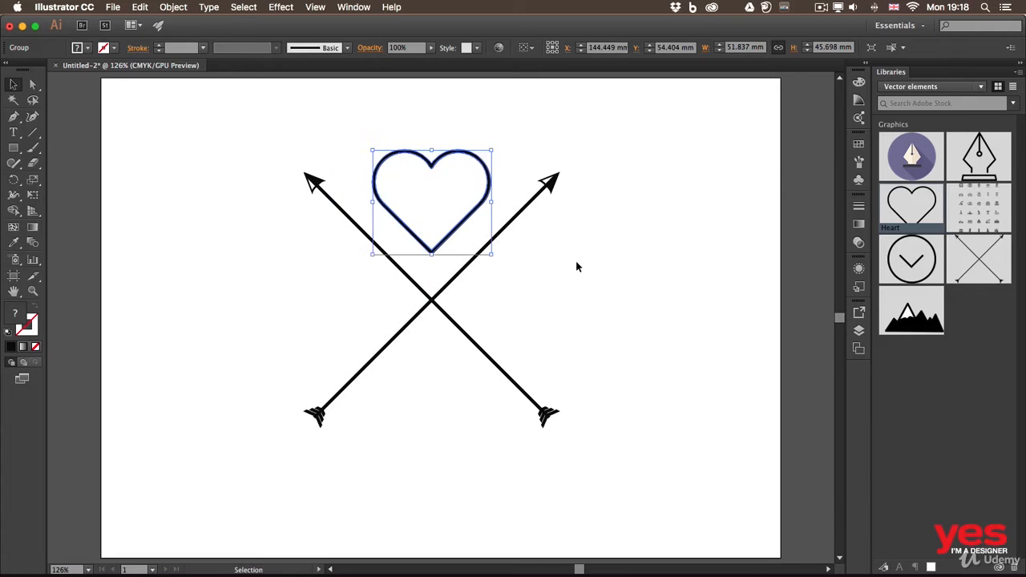
{"action": "mouse_move", "coordinate": [489, 165]}
{"action": "left_mouse_down"}
{"action": "mouse_move", "coordinate": [550, 148]}
{"action": "mouse_move", "coordinate": [483, 151]}
{"action": "mouse_move", "coordinate": [483, 165]}
{"action": "left_mouse_up"}
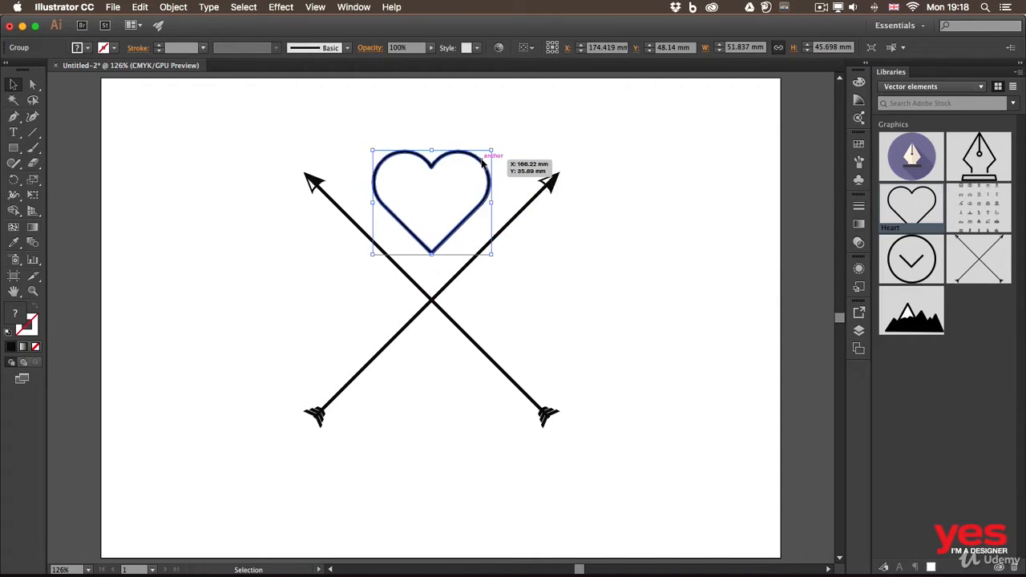
{"action": "left_click", "coordinate": [608, 254]}
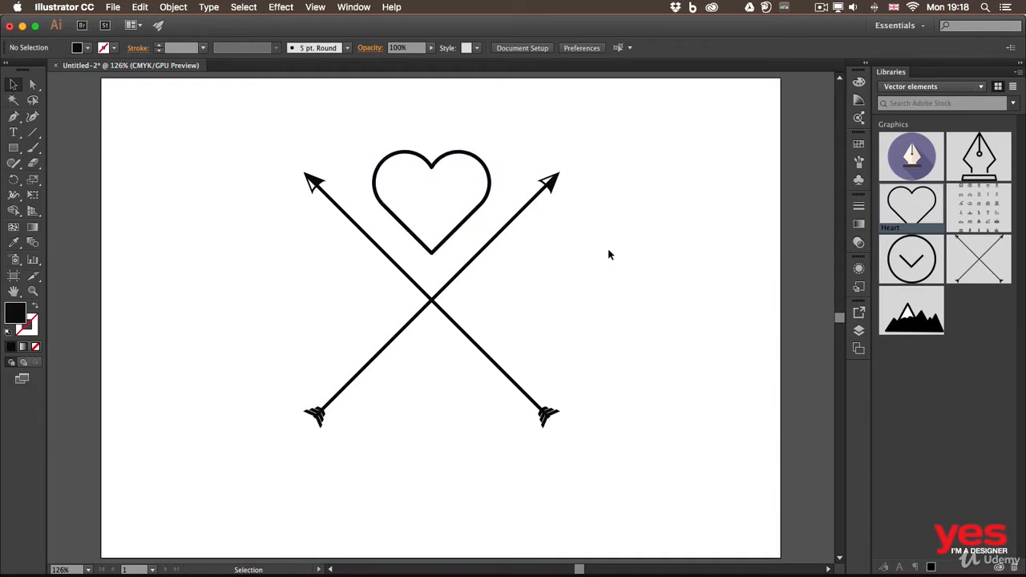
Step: Place the outlined pen library graphic, scaled down to fit centred between the lower arms of the arrows
{"action": "left_click_drag", "start_coordinate": [978, 154], "coordinate": [648, 249]}
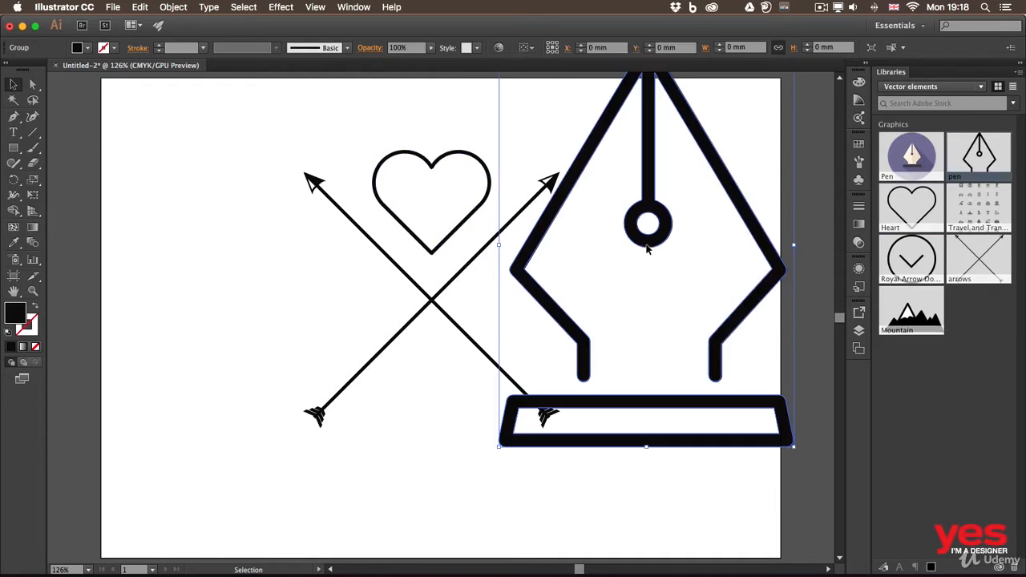
{"action": "left_click_drag", "start_coordinate": [793, 446], "coordinate": [449, 423]}
{"action": "left_click", "coordinate": [634, 329]}
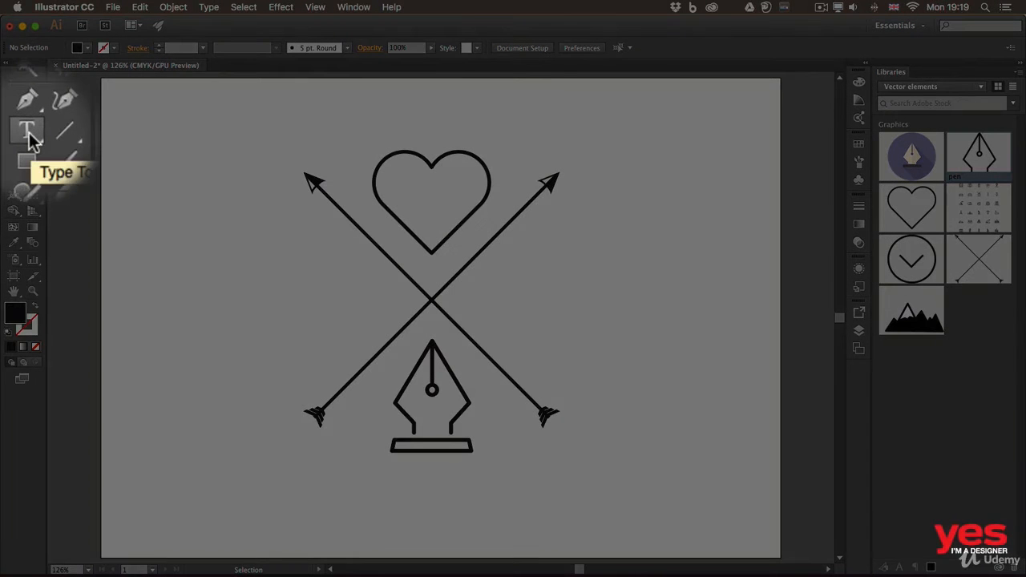
Step: Add a point text with the capital letter "A" beside the arrows, set in Futura PT Heavy
{"action": "key", "text": "t"}
{"action": "left_click_drag", "start_coordinate": [14, 133], "coordinate": [45, 136]}
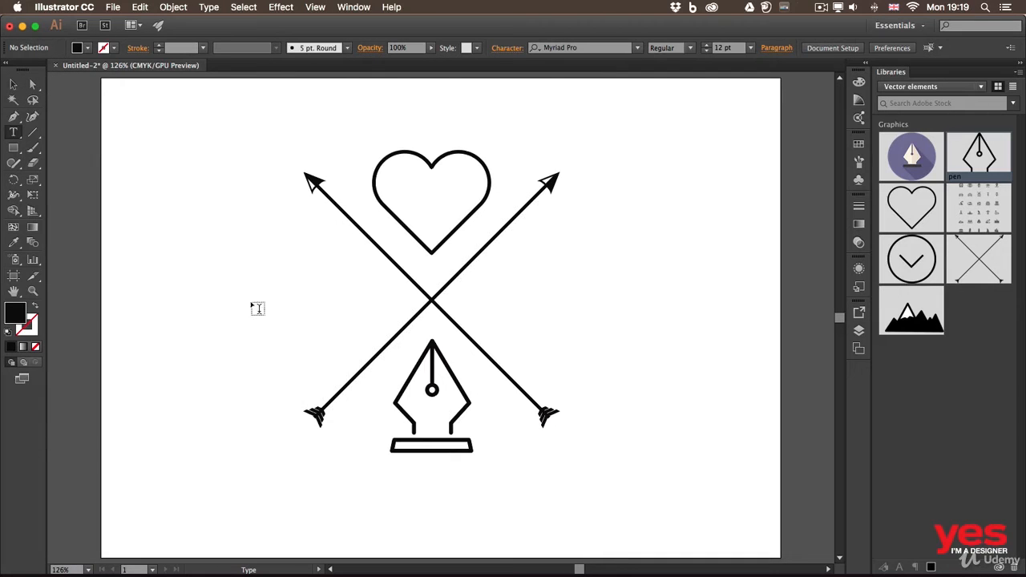
{"action": "left_click", "coordinate": [222, 279]}
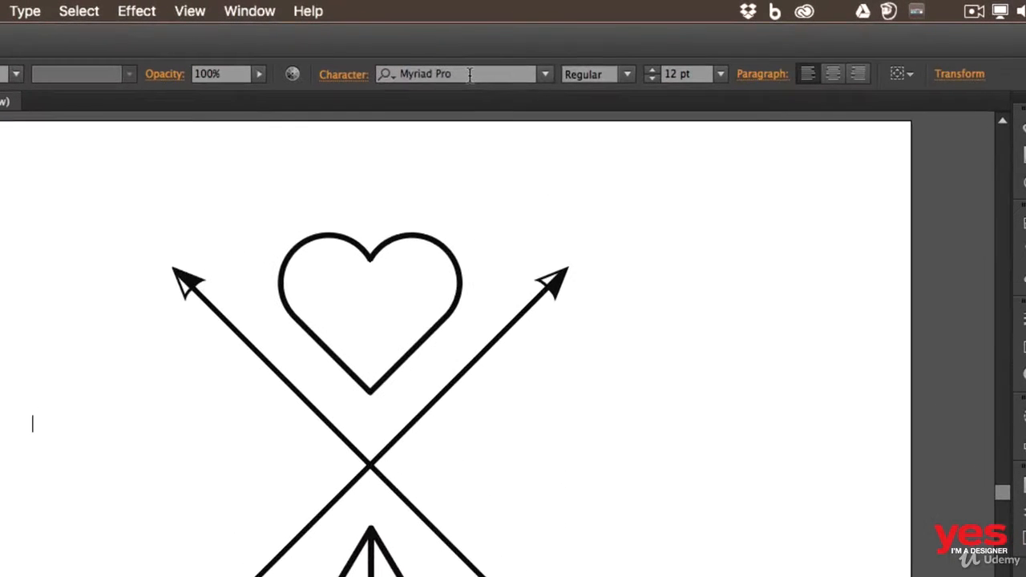
{"action": "left_click", "coordinate": [470, 73]}
{"action": "type", "text": "futu"}
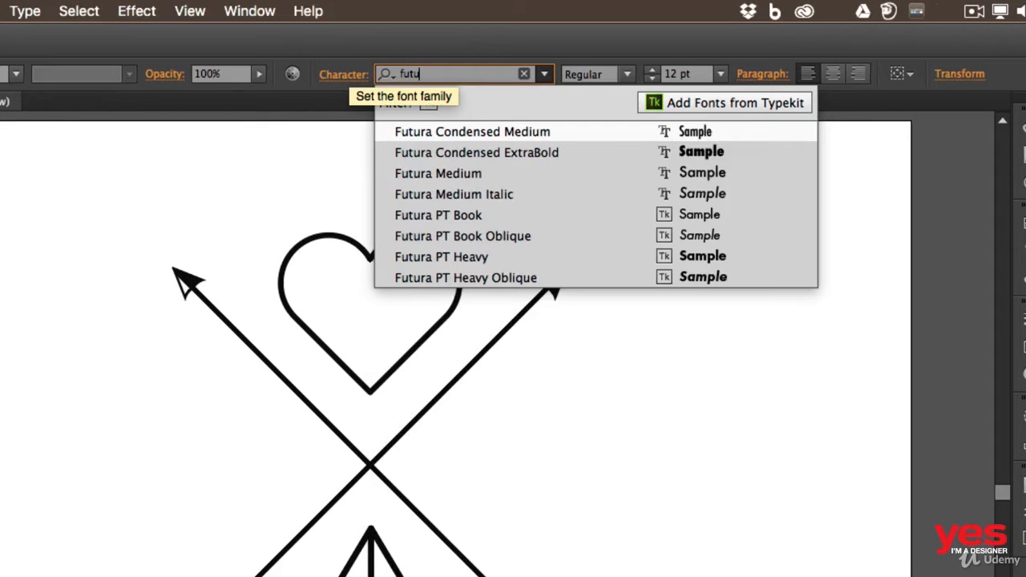
{"action": "left_click", "coordinate": [512, 256]}
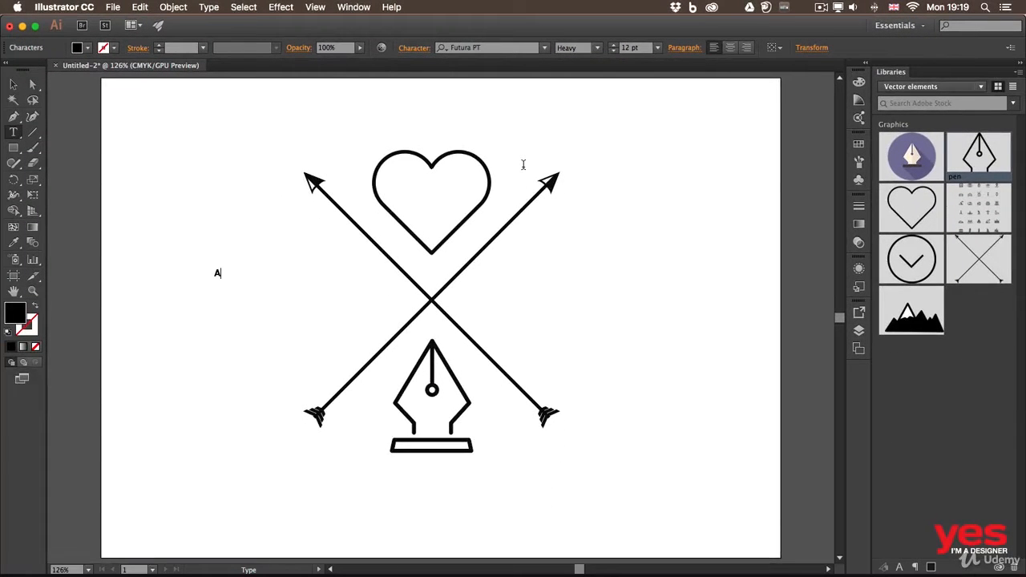
Step: Enlarge the letter "A" to about 104 pt and position it between the left arms of the arrows
{"action": "left_click", "coordinate": [13, 84]}
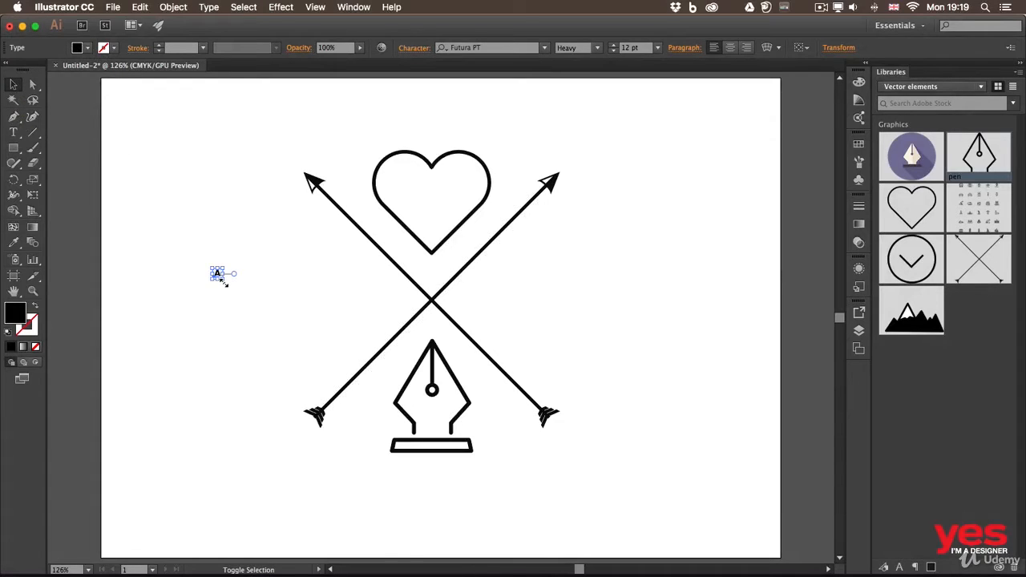
{"action": "left_click_drag", "start_coordinate": [225, 281], "coordinate": [301, 360]}
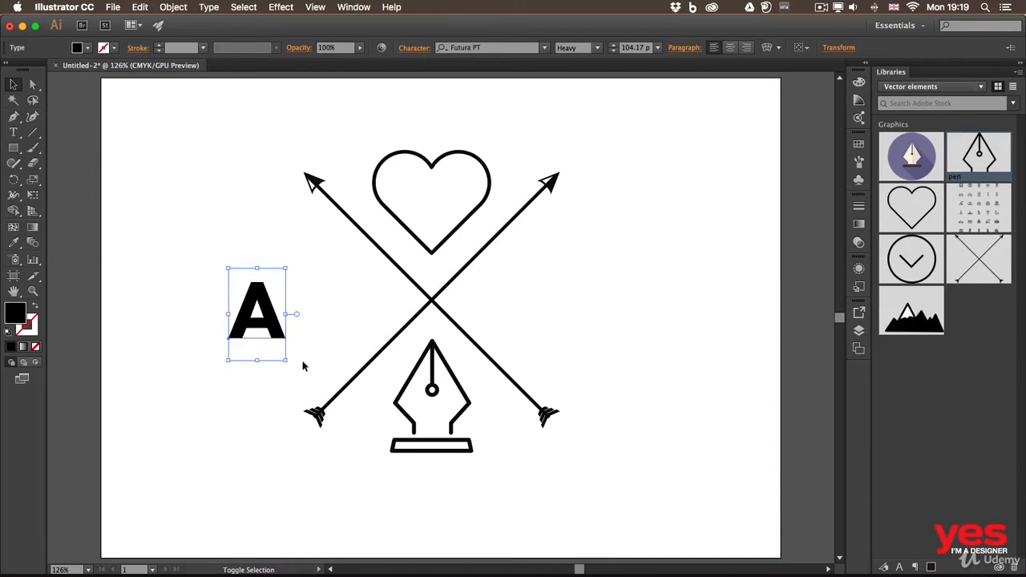
{"action": "left_click_drag", "start_coordinate": [272, 303], "coordinate": [342, 300]}
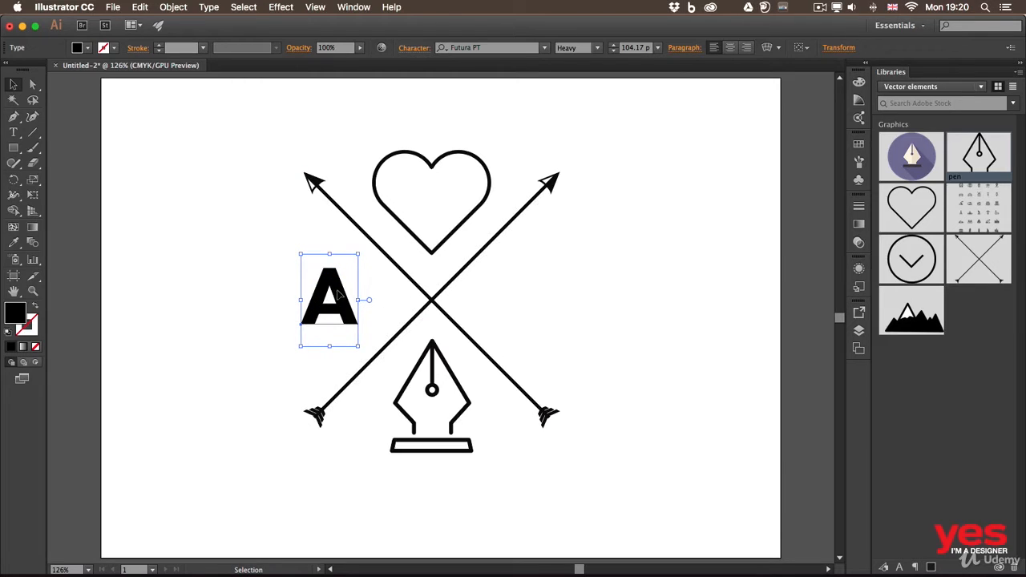
Step: Duplicate the "A" between the right arms of the arrows and turn the copy into a centred lowercase "i"
{"action": "key", "text": "alt"}
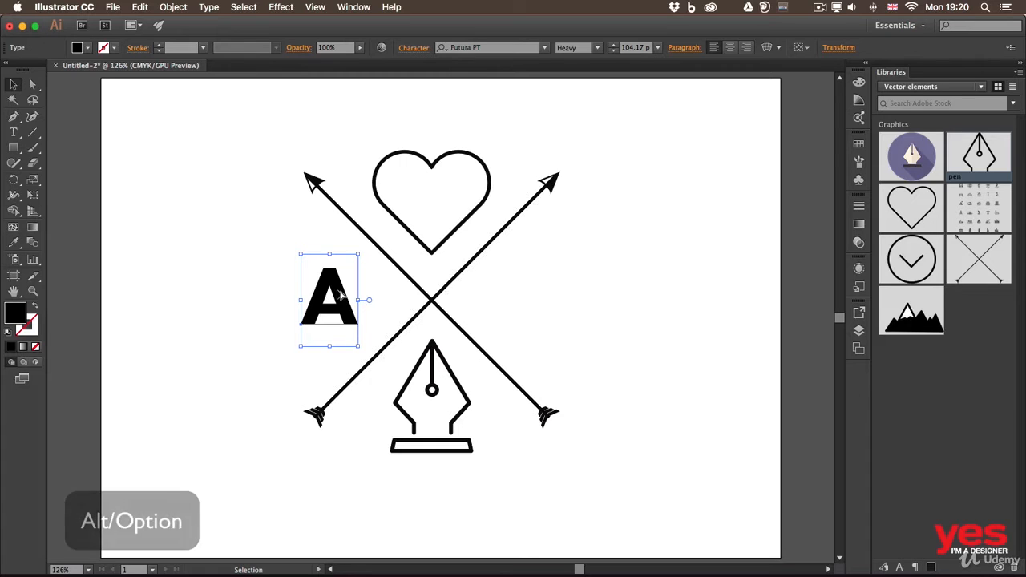
{"action": "left_click_drag", "start_coordinate": [340, 295], "coordinate": [538, 296]}
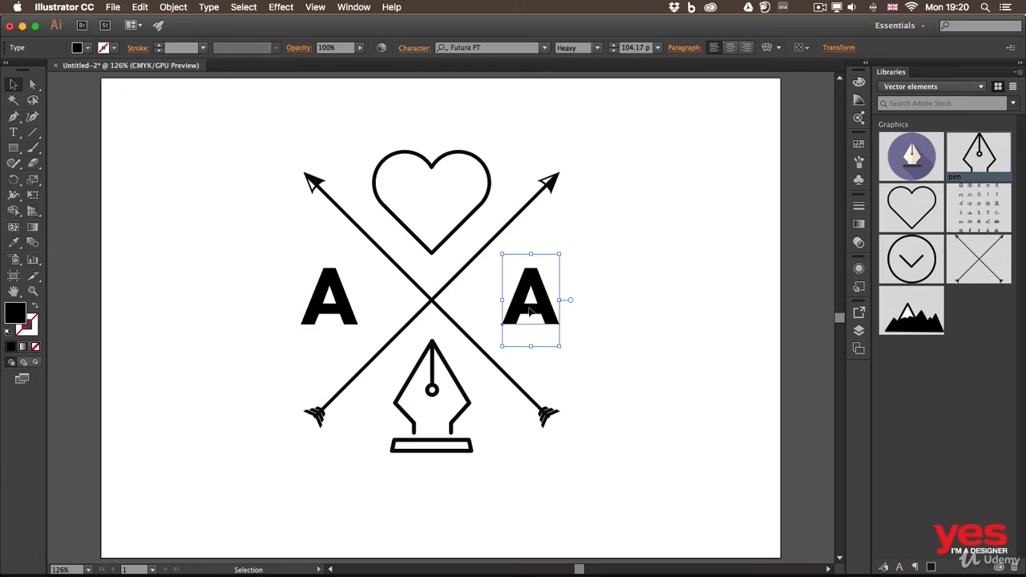
{"action": "double_click", "coordinate": [528, 311]}
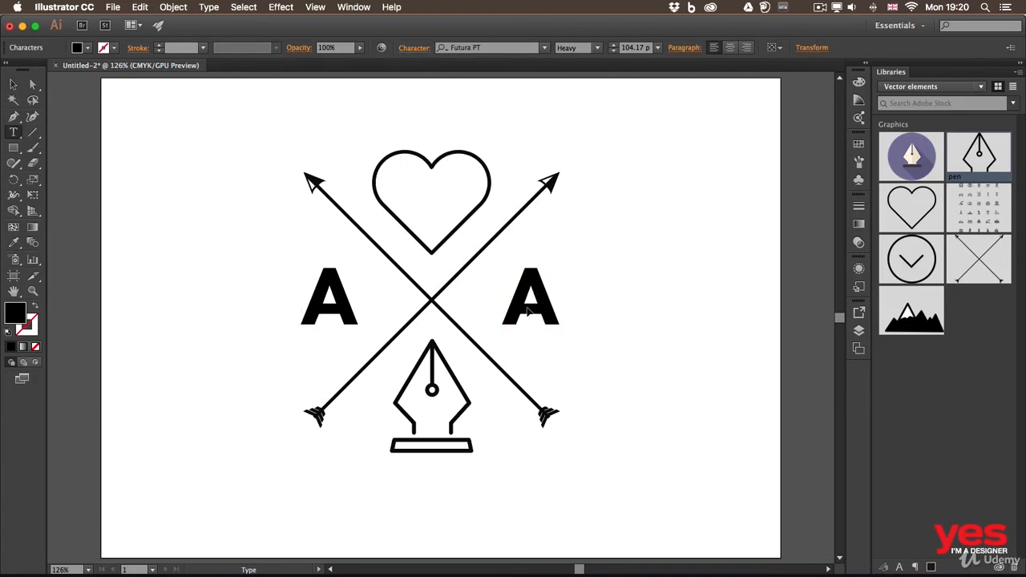
{"action": "double_click", "coordinate": [543, 293]}
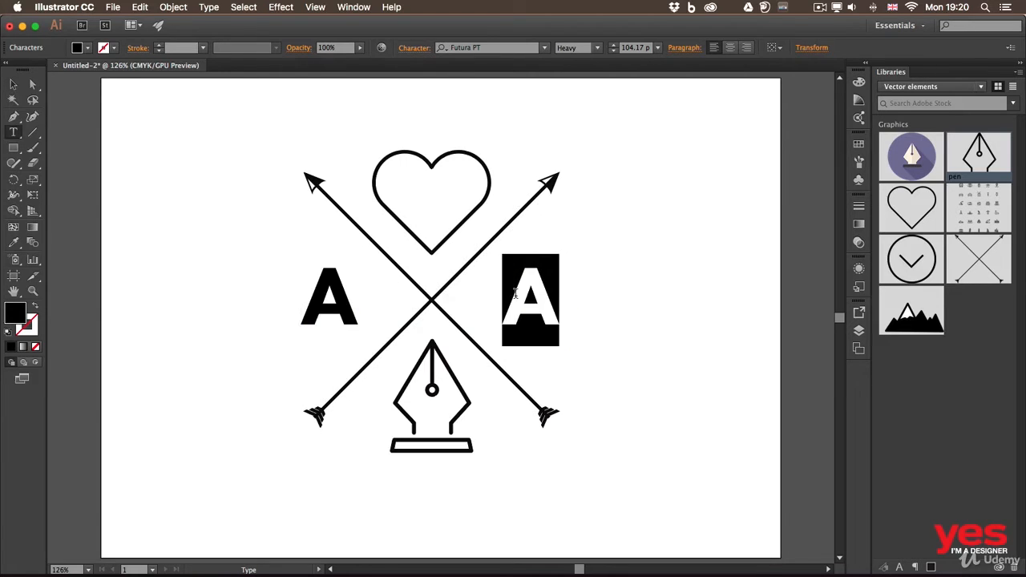
{"action": "type", "text": "i"}
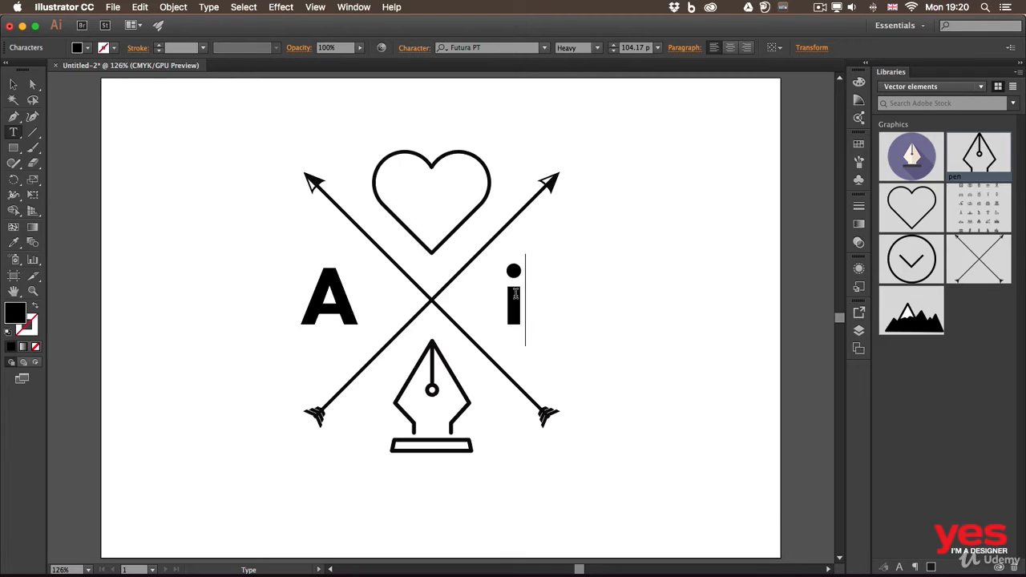
{"action": "key", "text": "Escape"}
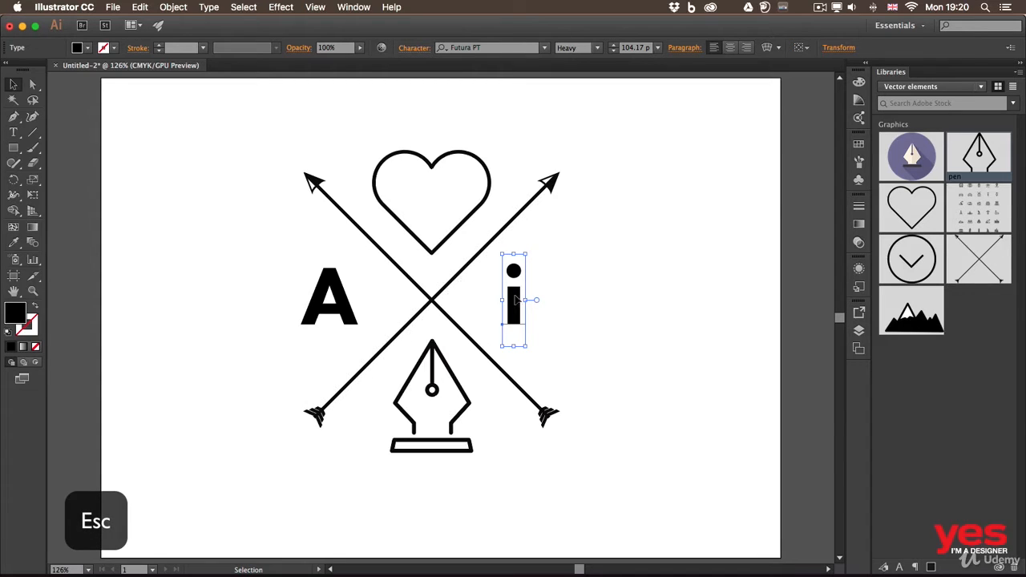
{"action": "left_click_drag", "start_coordinate": [517, 299], "coordinate": [531, 300]}
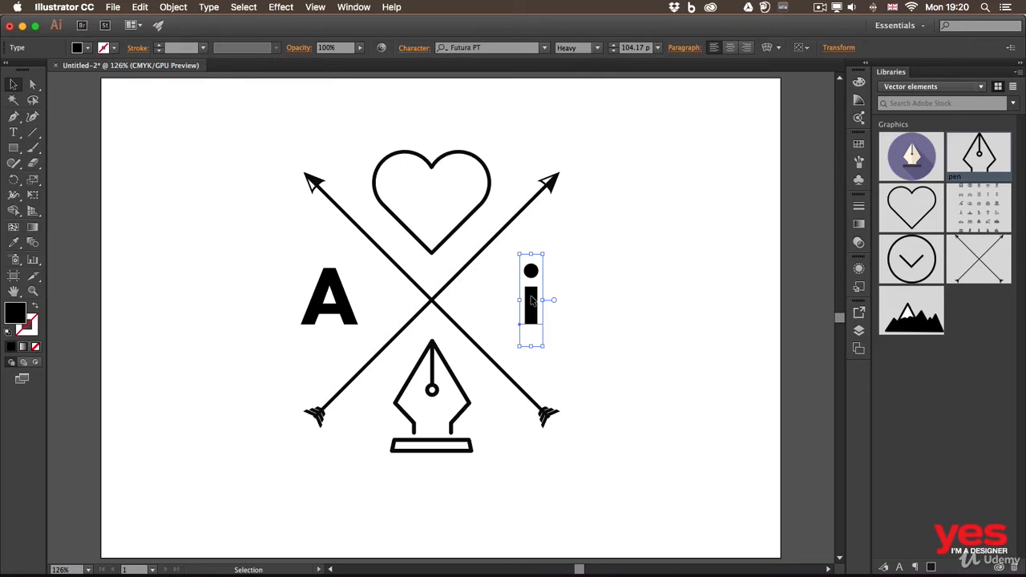
Step: Duplicate the "i" below the pen graphic and replace the copy's text with "SINCE 1987"
{"action": "left_click_drag", "start_coordinate": [532, 300], "coordinate": [409, 489]}
{"action": "double_click", "coordinate": [411, 484]}
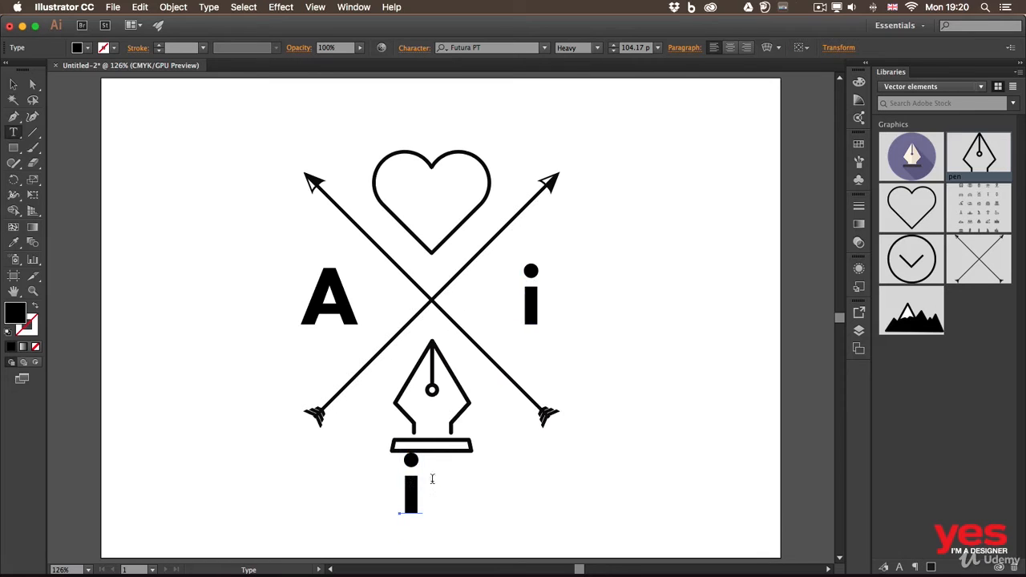
{"action": "left_click_drag", "start_coordinate": [422, 479], "coordinate": [390, 478]}
{"action": "type", "text": "A"}
{"action": "key", "text": "BackSpace"}
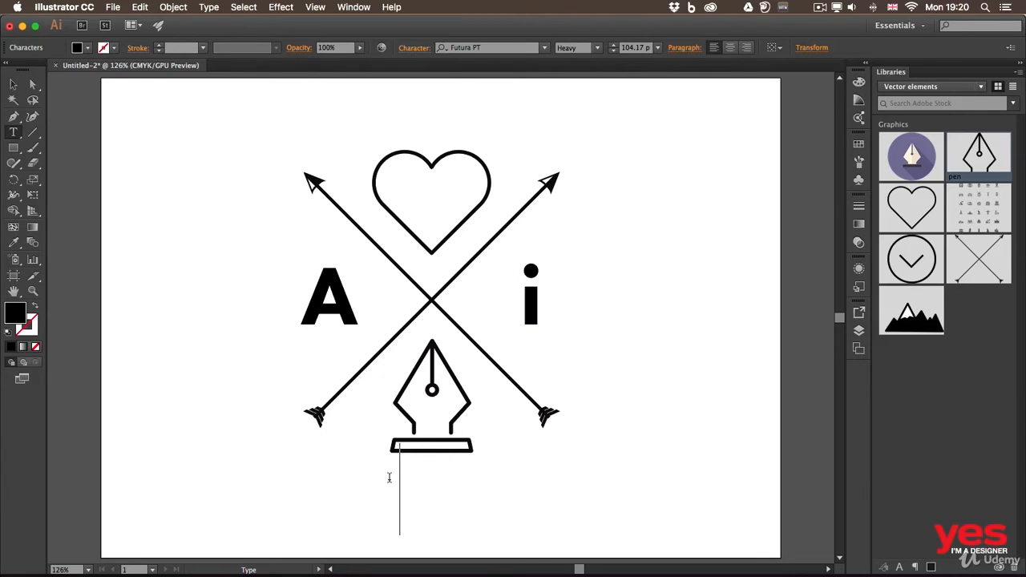
{"action": "type", "text": "SINCE 1"}
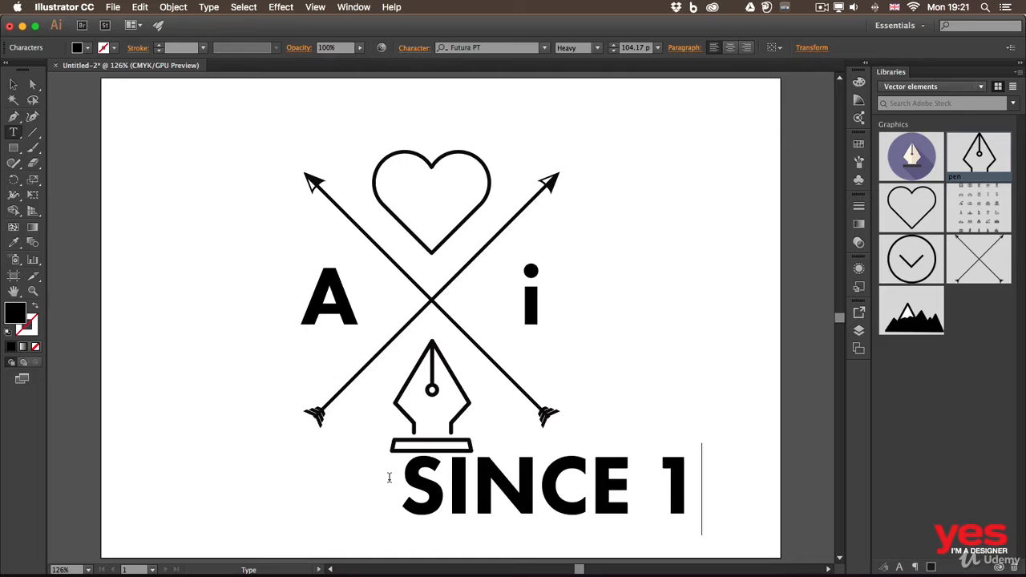
{"action": "type", "text": "987"}
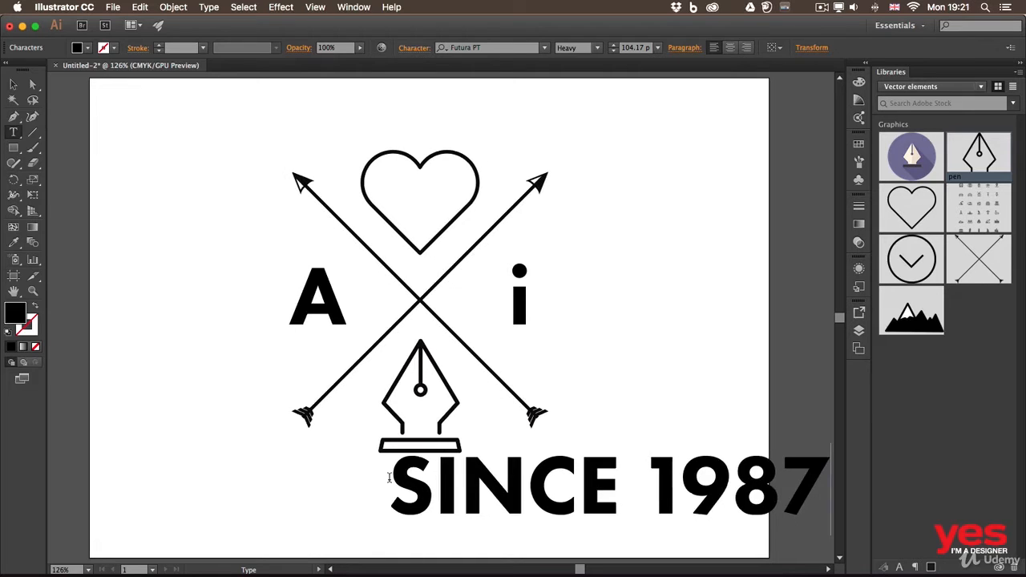
Step: Change the weight of the "SINCE 1987" text to Futura PT Book
{"action": "key", "text": "Escape"}
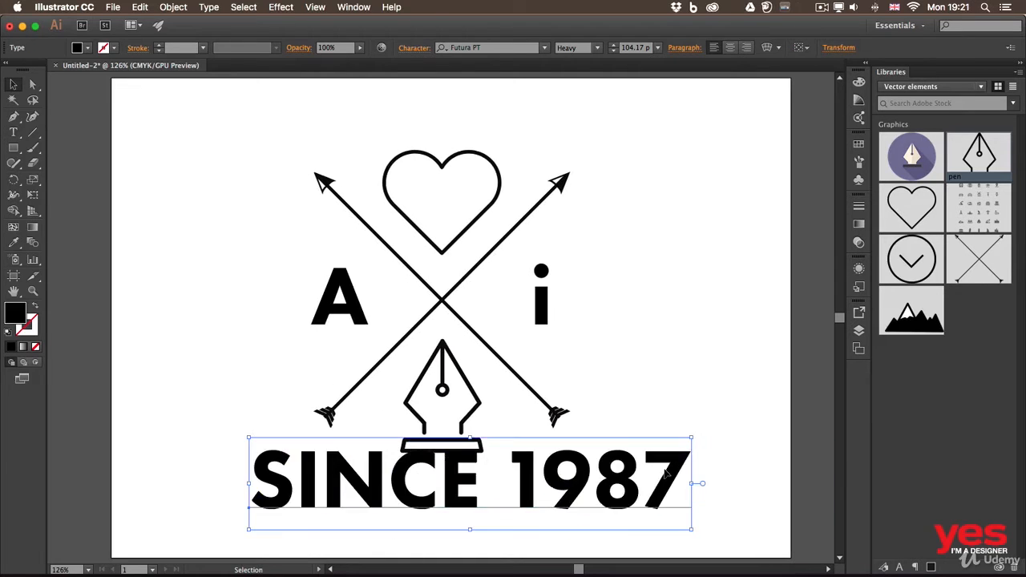
{"action": "key", "text": "t"}
{"action": "left_click_drag", "start_coordinate": [679, 465], "coordinate": [248, 477]}
{"action": "left_click", "coordinate": [589, 50]}
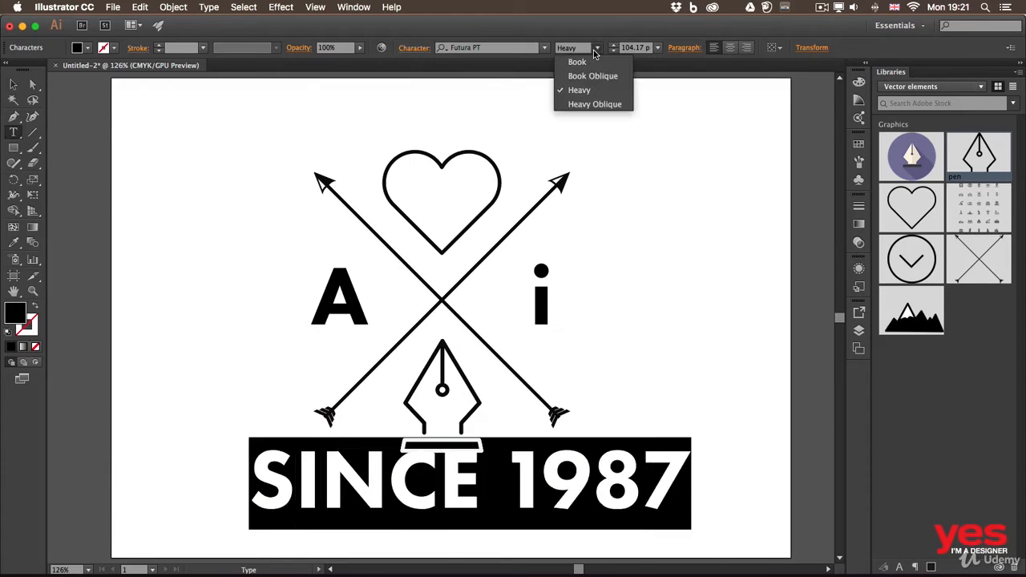
{"action": "left_click", "coordinate": [592, 61]}
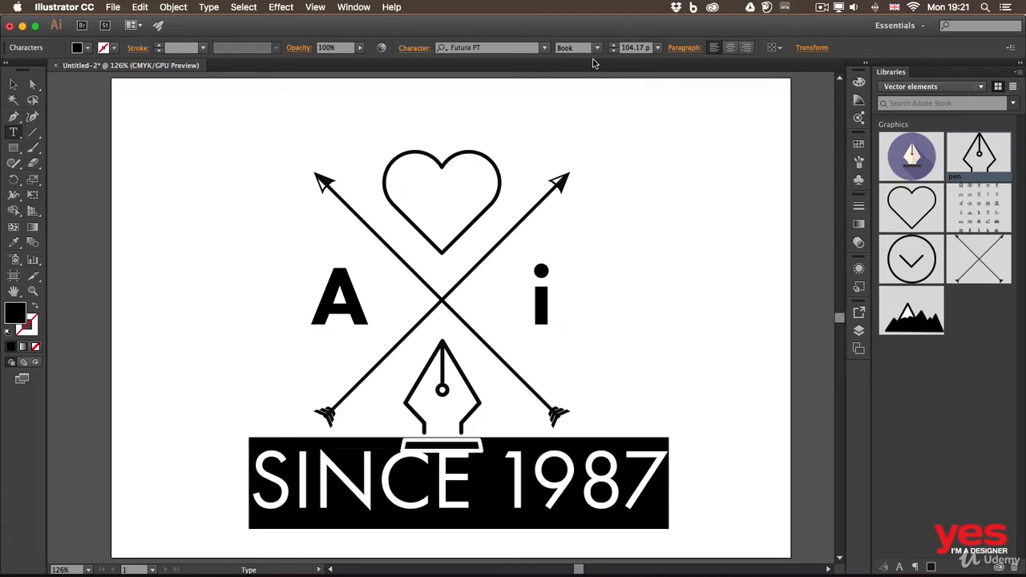
{"action": "left_click", "coordinate": [605, 463]}
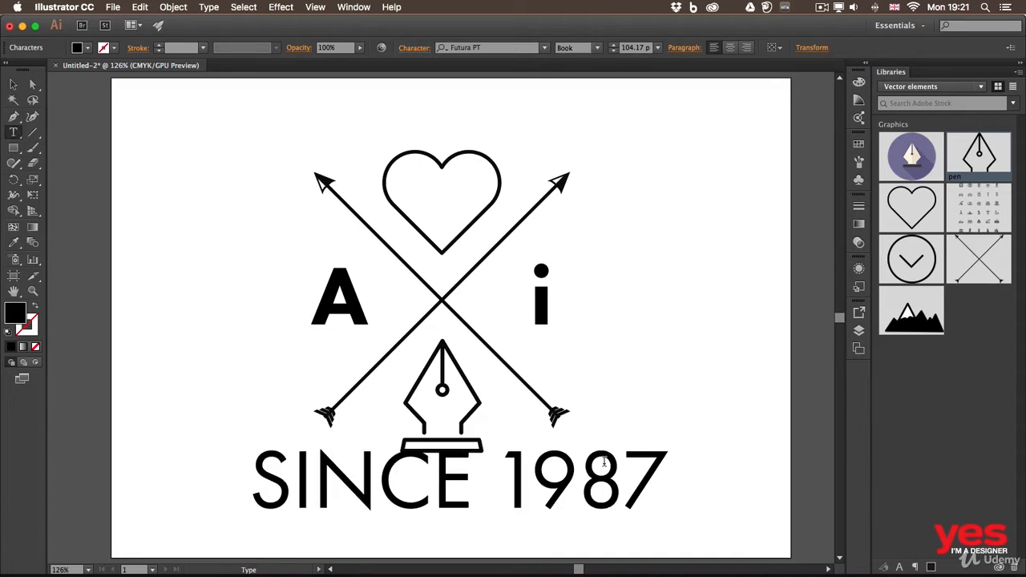
Step: Scale "SINCE 1987" down to roughly a third of its size and place it just below the base of the pen graphic
{"action": "key", "text": "Escape"}
{"action": "left_click_drag", "start_coordinate": [670, 437], "coordinate": [462, 477]}
{"action": "left_click", "coordinate": [592, 473]}
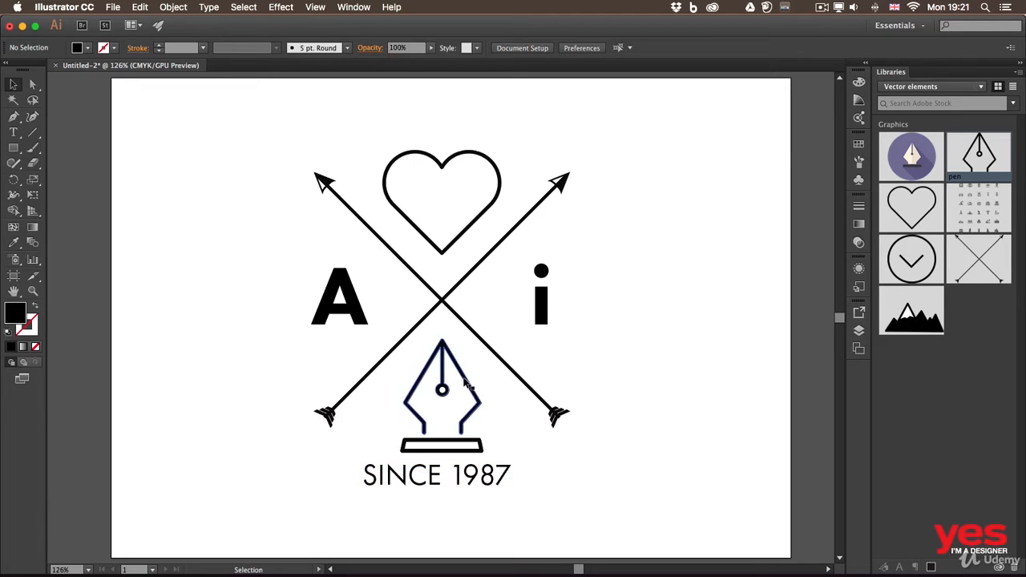
{"action": "left_click_drag", "start_coordinate": [457, 476], "coordinate": [458, 483]}
{"action": "left_click", "coordinate": [598, 479]}
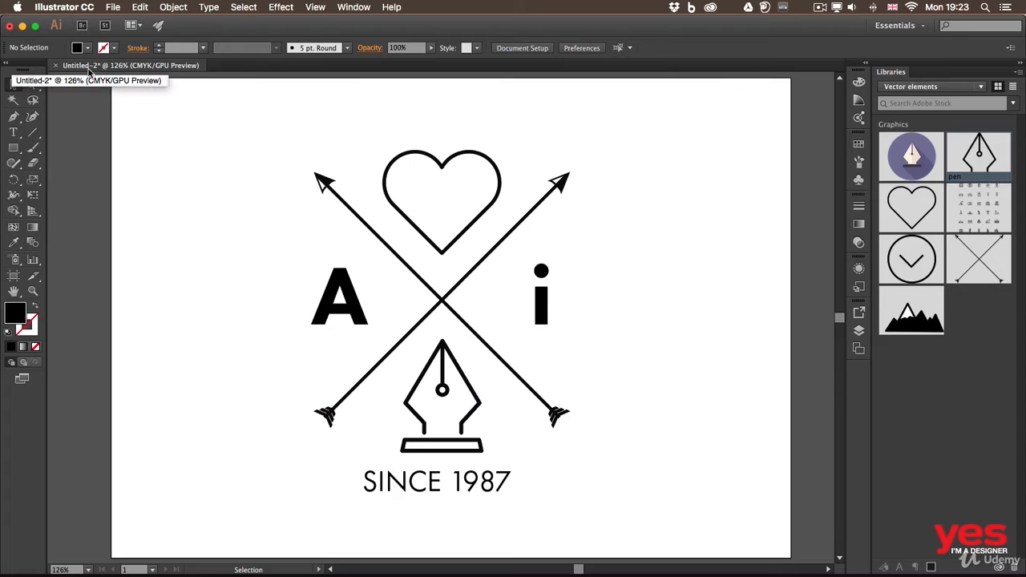
Step: Save the document as "ai logo.ai" in Adobe Illustrator (ai) format in the Illustrator folder, replacing the existing file
{"action": "left_click", "coordinate": [113, 7]}
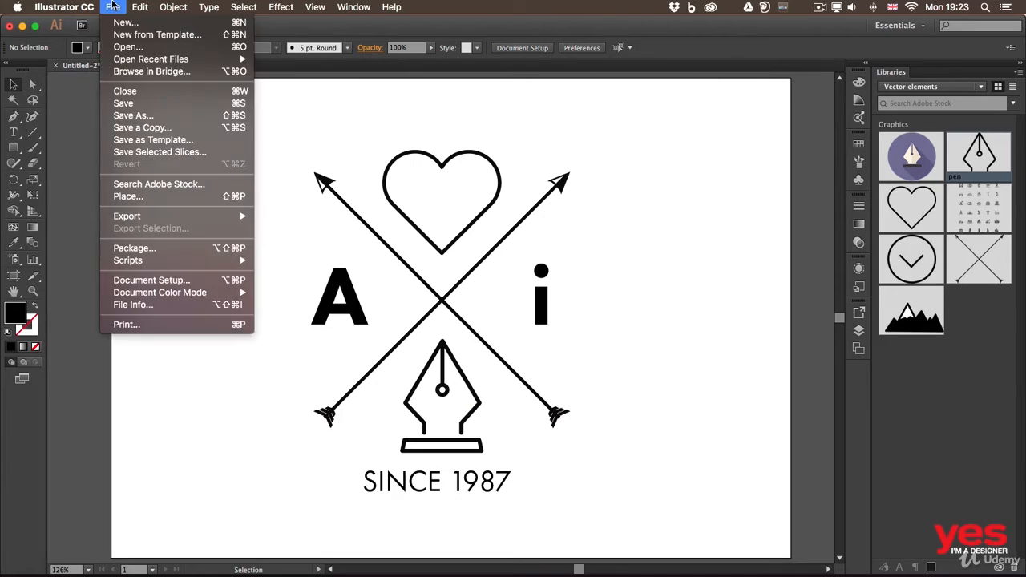
{"action": "left_click", "coordinate": [141, 101]}
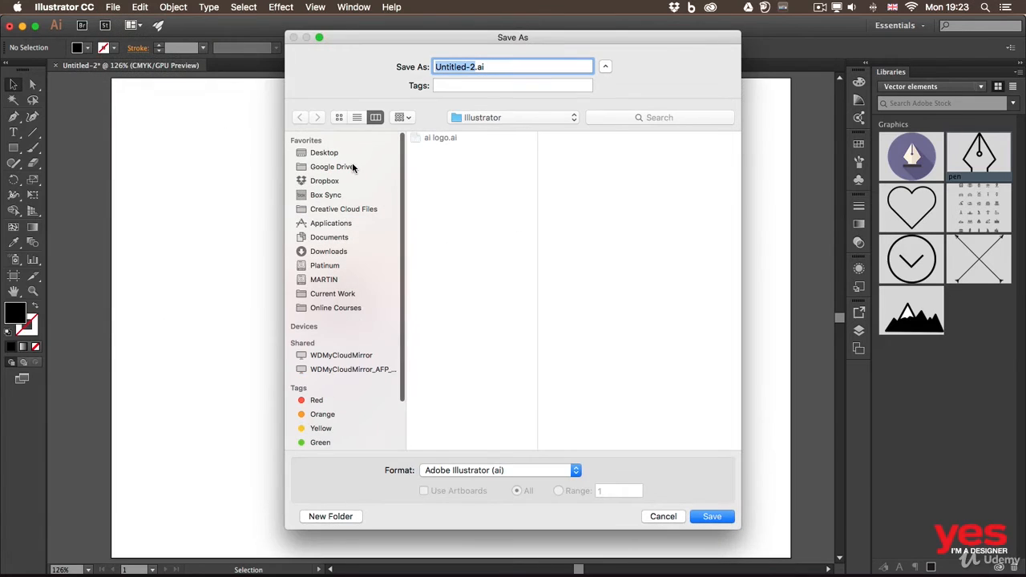
{"action": "left_click", "coordinate": [433, 138]}
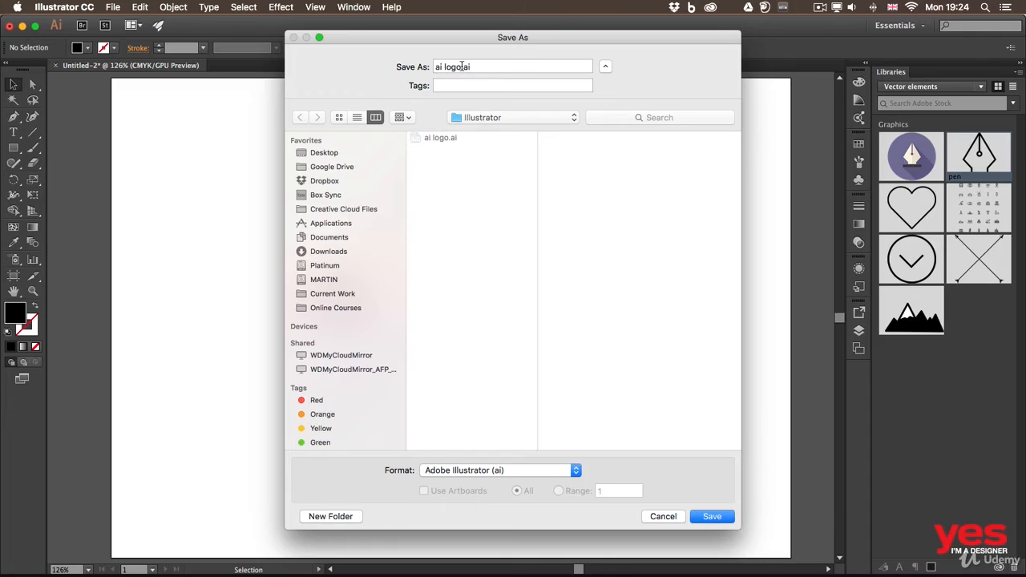
{"action": "left_click", "coordinate": [537, 471]}
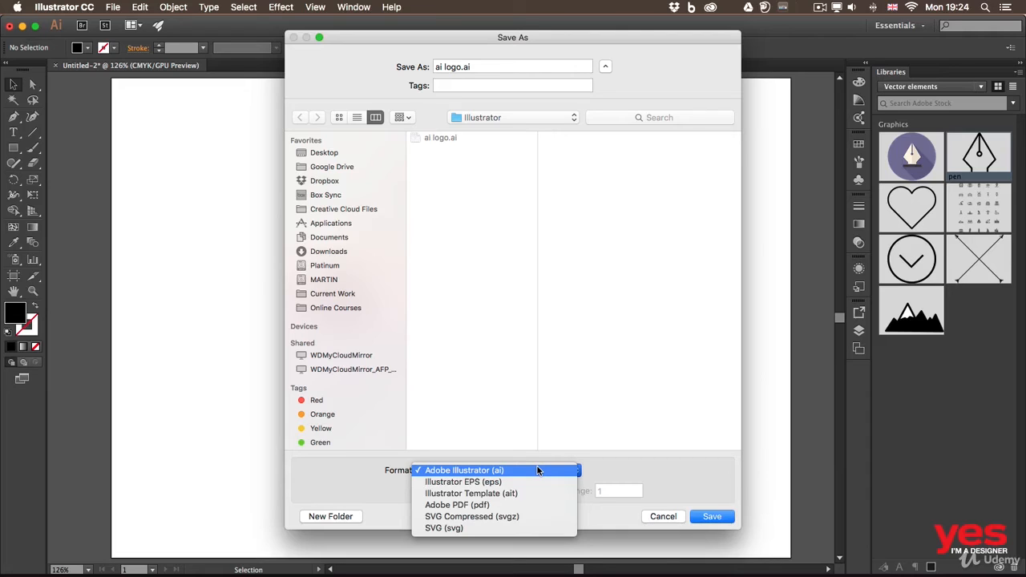
{"action": "left_click", "coordinate": [688, 479]}
{"action": "left_click", "coordinate": [714, 517]}
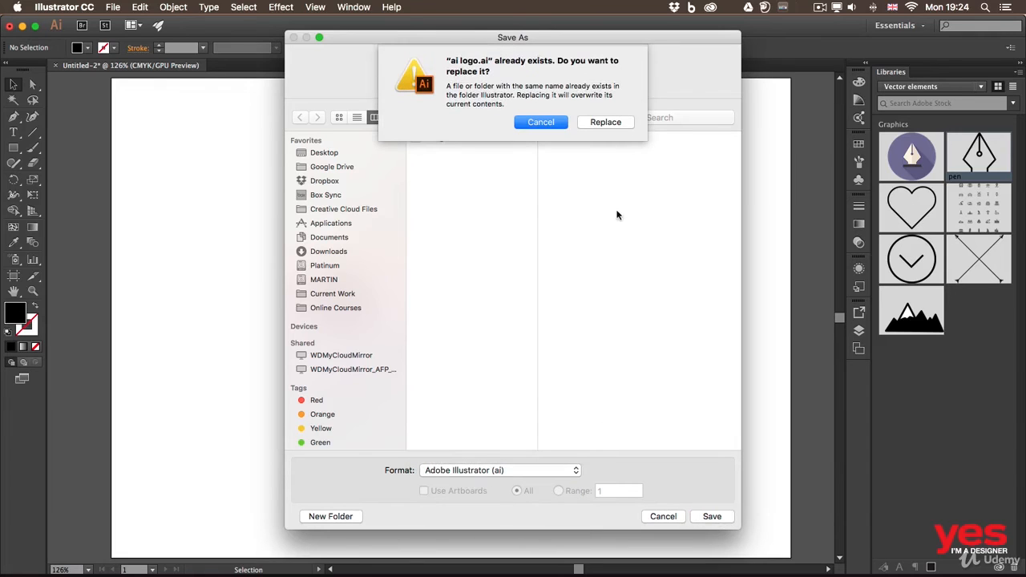
{"action": "left_click", "coordinate": [607, 118]}
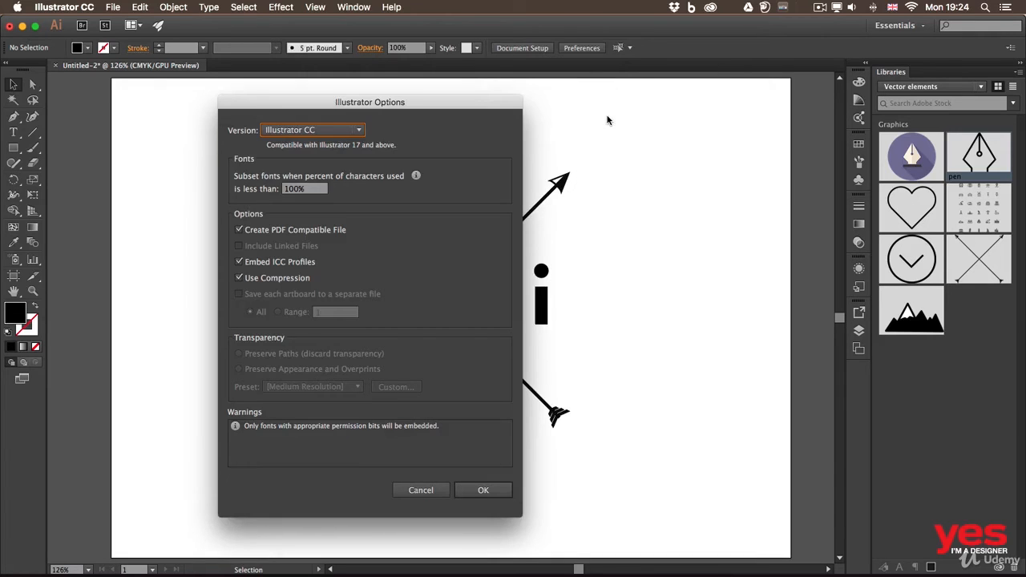
Step: Check the legacy version choices, keep Illustrator CC as the version and accept the save options
{"action": "left_click", "coordinate": [330, 132]}
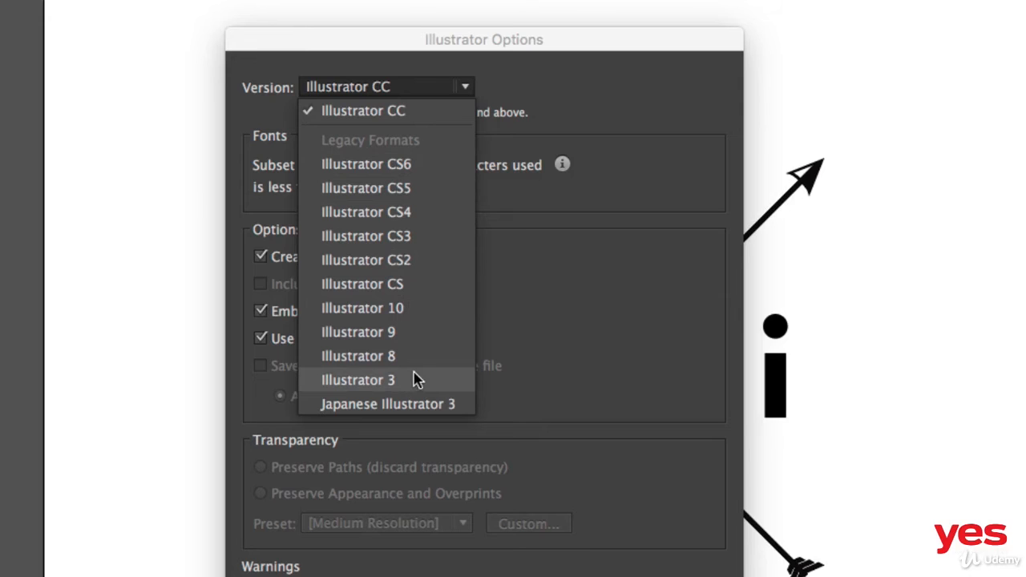
{"action": "left_click", "coordinate": [536, 100]}
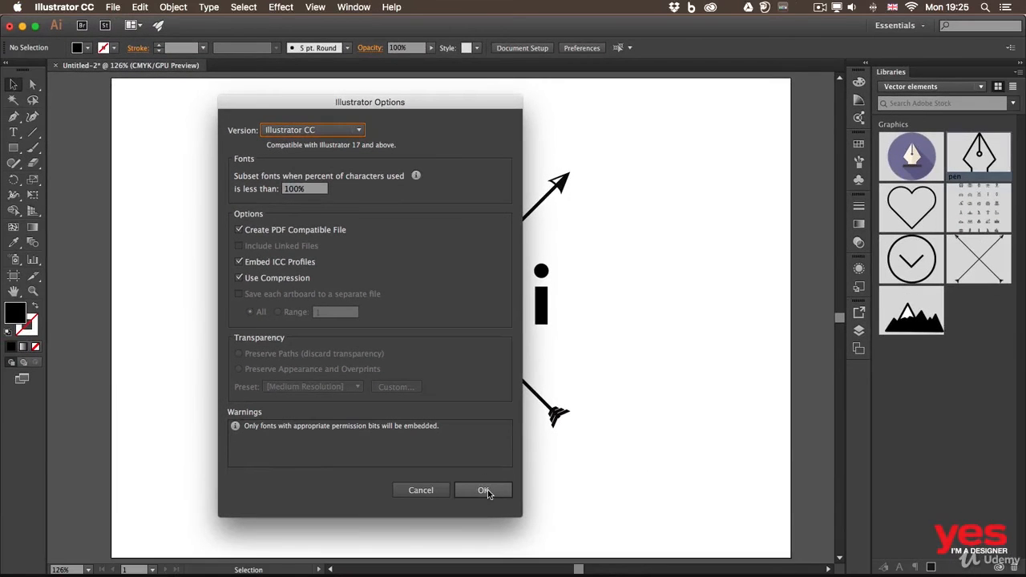
{"action": "left_click", "coordinate": [486, 490]}
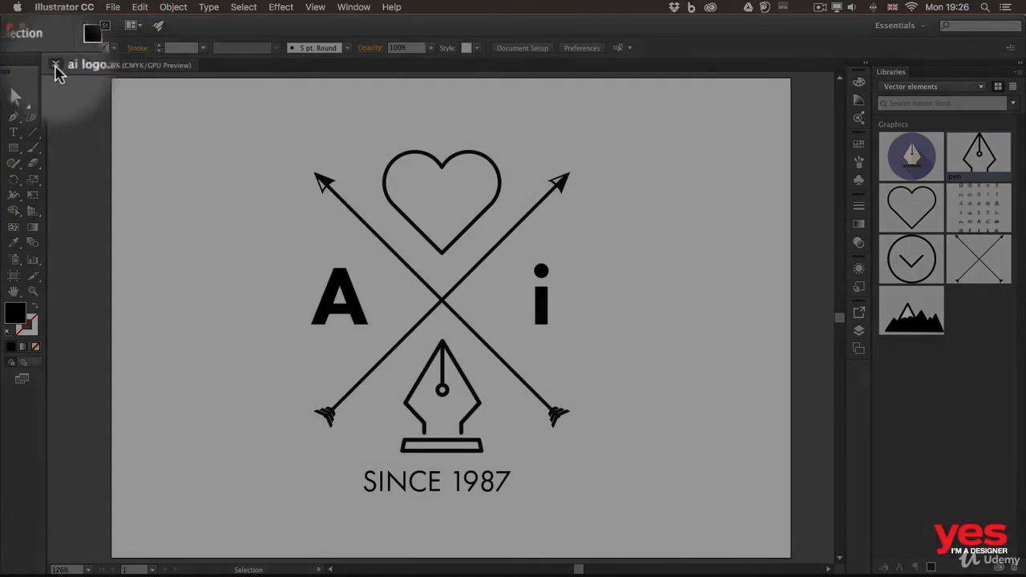
Step: Close the logo document and reopen "ai logo.ai" from the recent files
{"action": "left_click", "coordinate": [55, 66]}
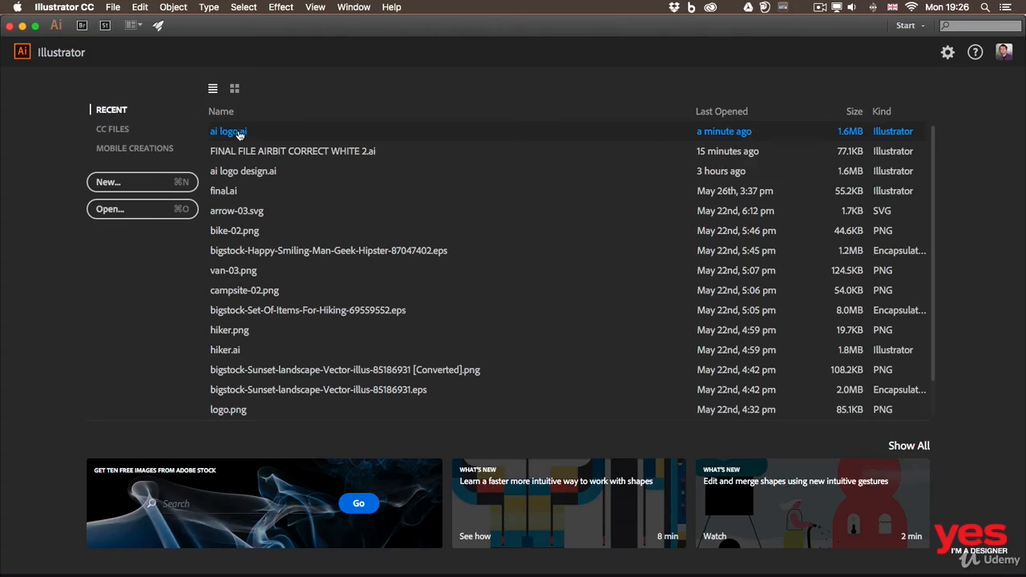
{"action": "left_click", "coordinate": [113, 6]}
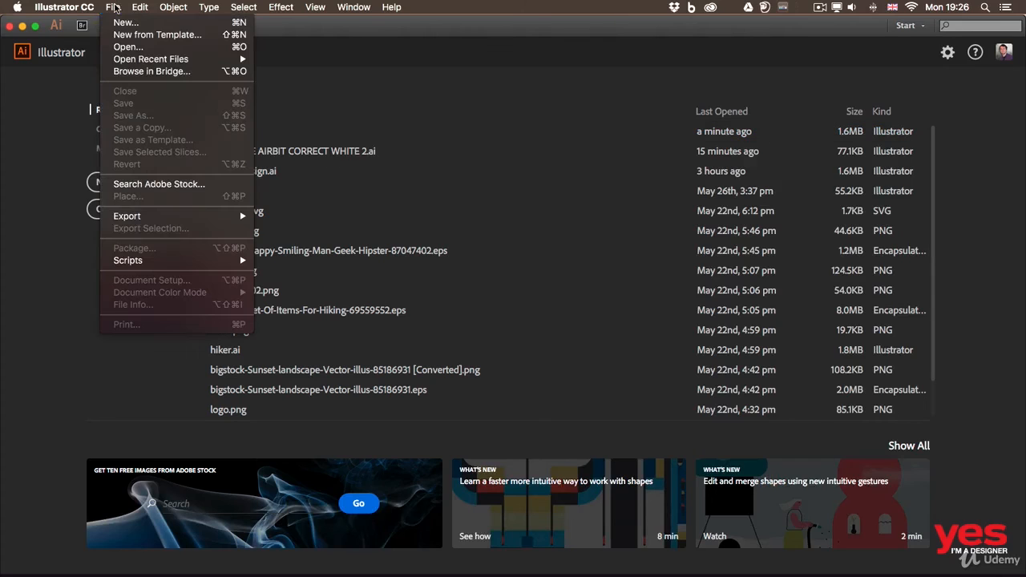
{"action": "mouse_move", "coordinate": [225, 61]}
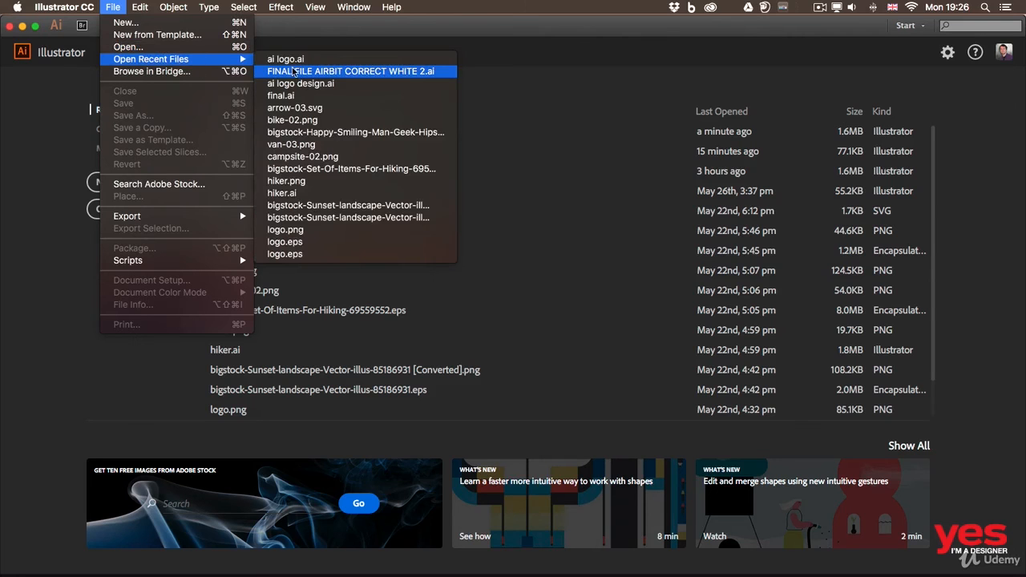
{"action": "left_click", "coordinate": [303, 62]}
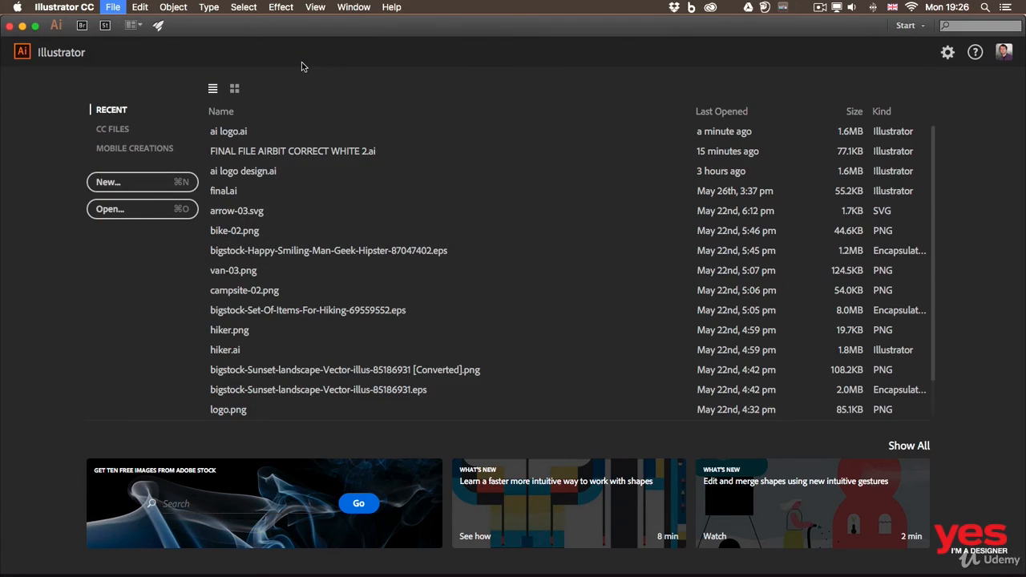